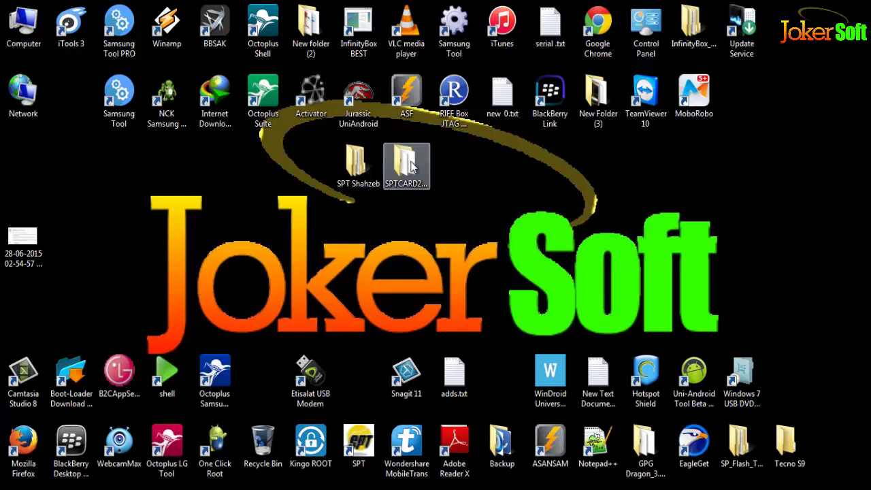
Step: Open the desktop SPTCARD2021 folder in List view and copy its five folders plus FSCard.ini, N4.ini and SPT.exe
{"action": "double_click", "coordinate": [409, 165]}
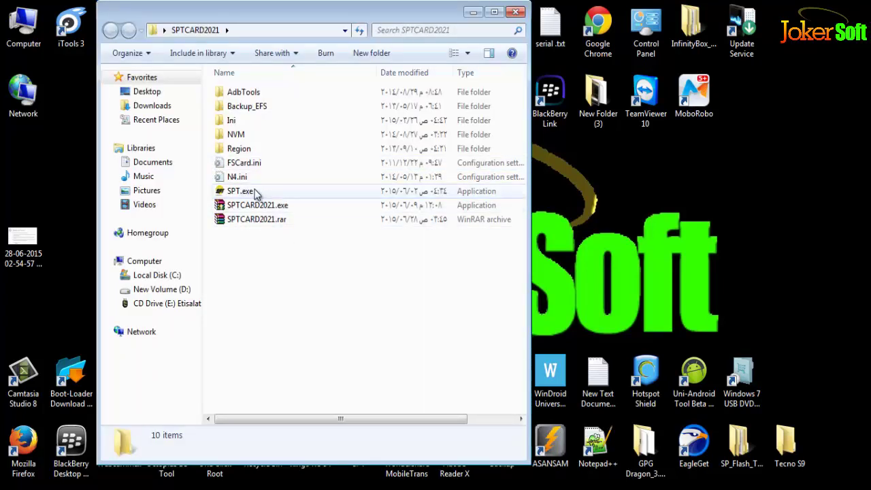
{"action": "left_click", "coordinate": [473, 54]}
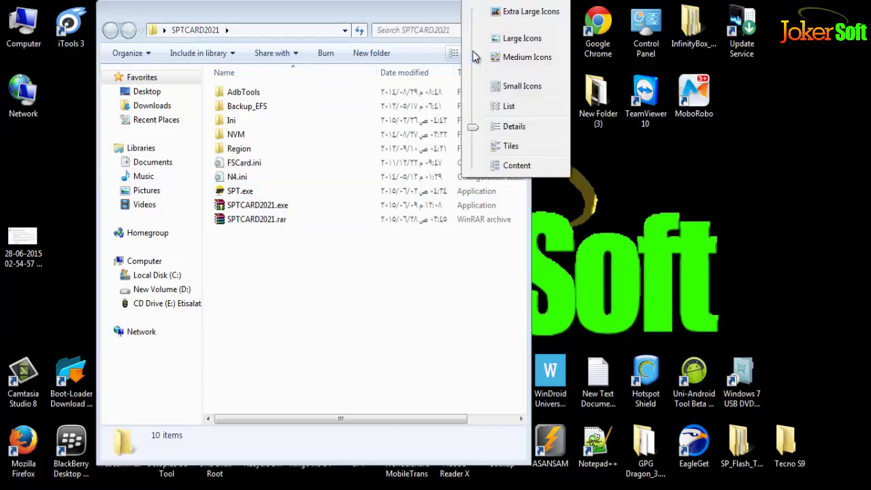
{"action": "left_click", "coordinate": [509, 107]}
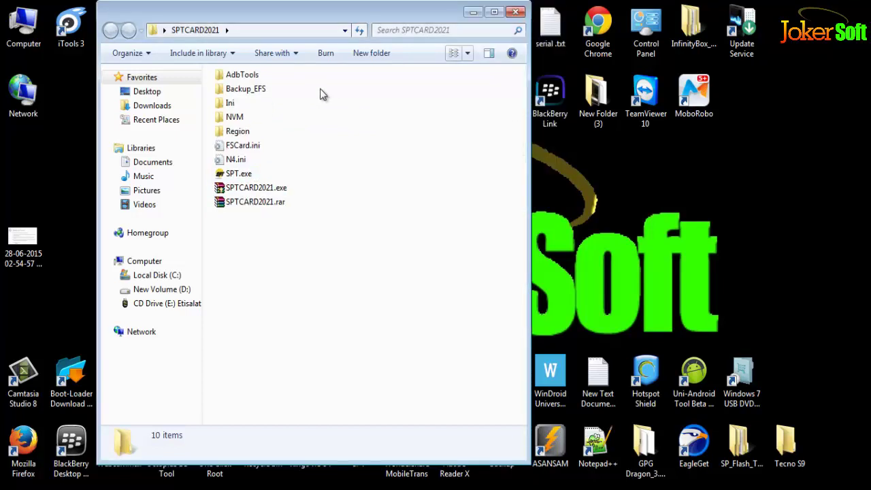
{"action": "left_click_drag", "start_coordinate": [304, 81], "coordinate": [249, 175]}
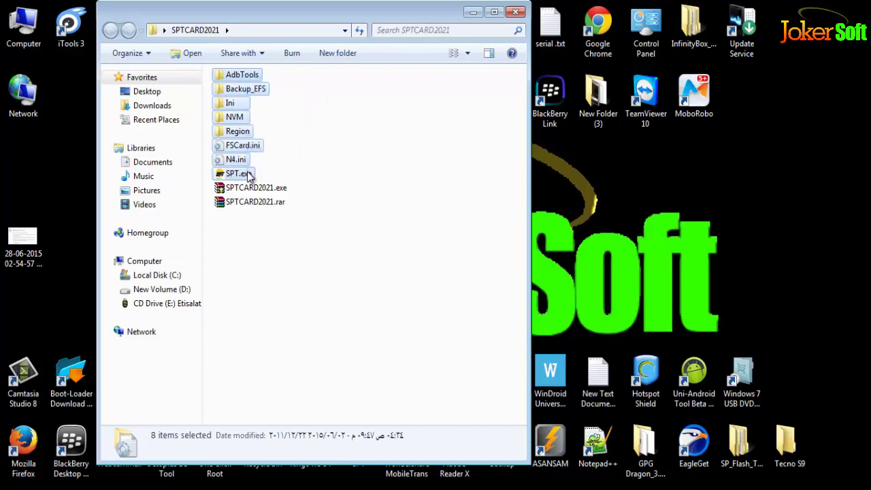
{"action": "right_click", "coordinate": [249, 175]}
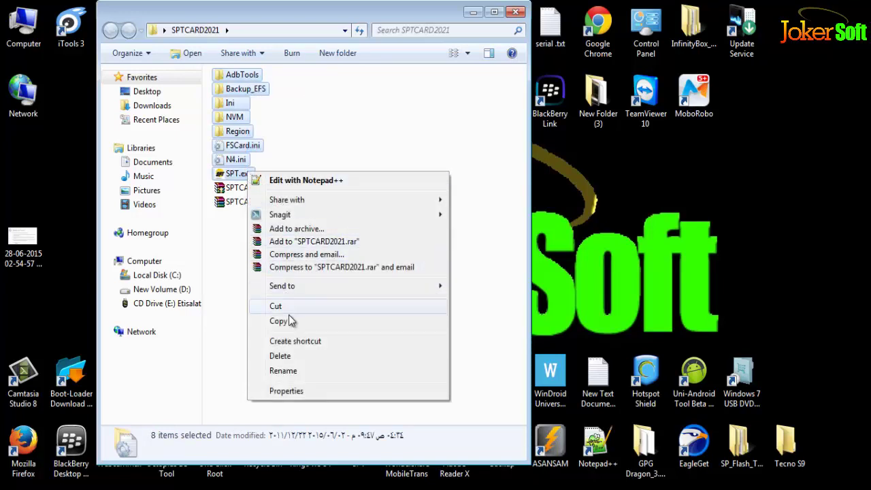
{"action": "left_click", "coordinate": [278, 321]}
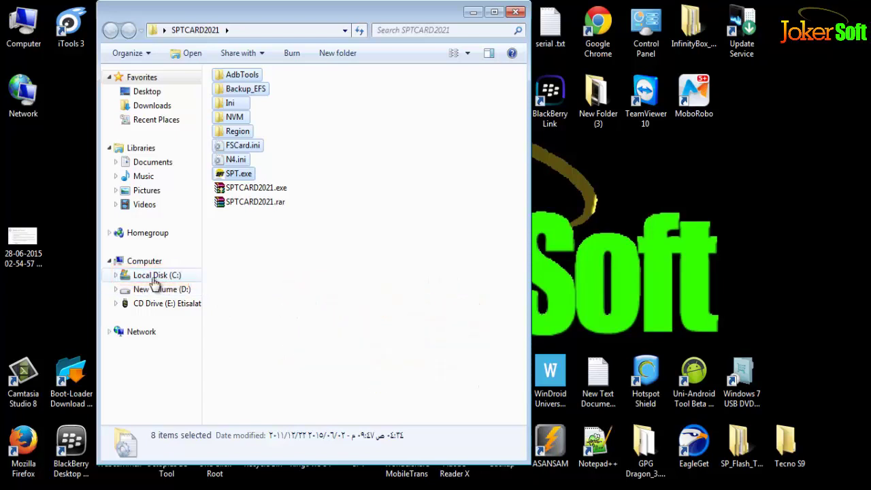
Step: Browse to the SPT installation folder inside Program Files (x86) on Local Disk (C:)
{"action": "left_click", "coordinate": [156, 277]}
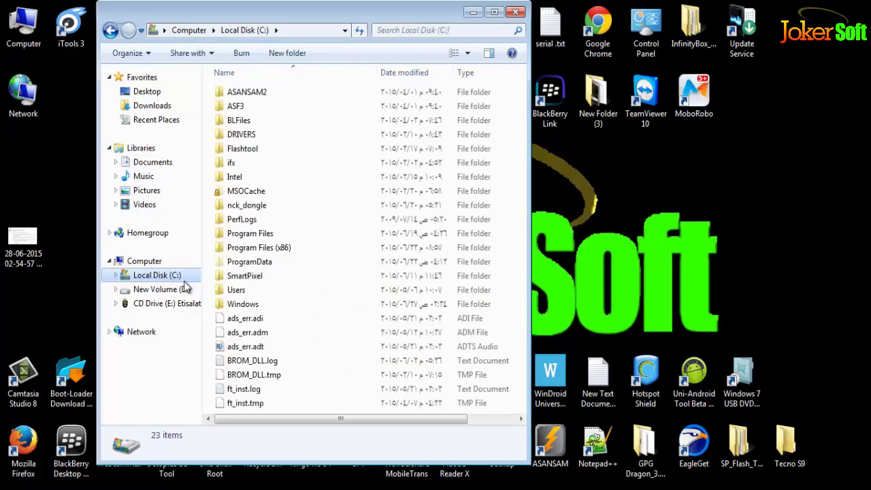
{"action": "left_click", "coordinate": [253, 252]}
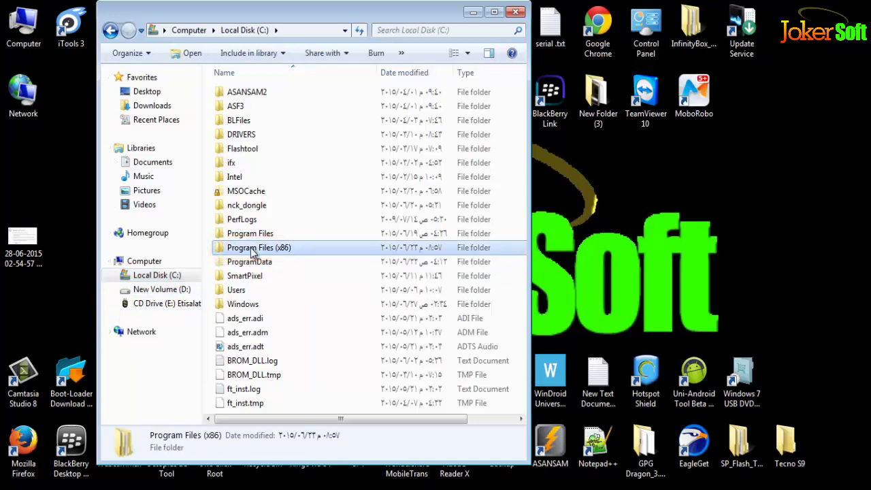
{"action": "double_click", "coordinate": [253, 250]}
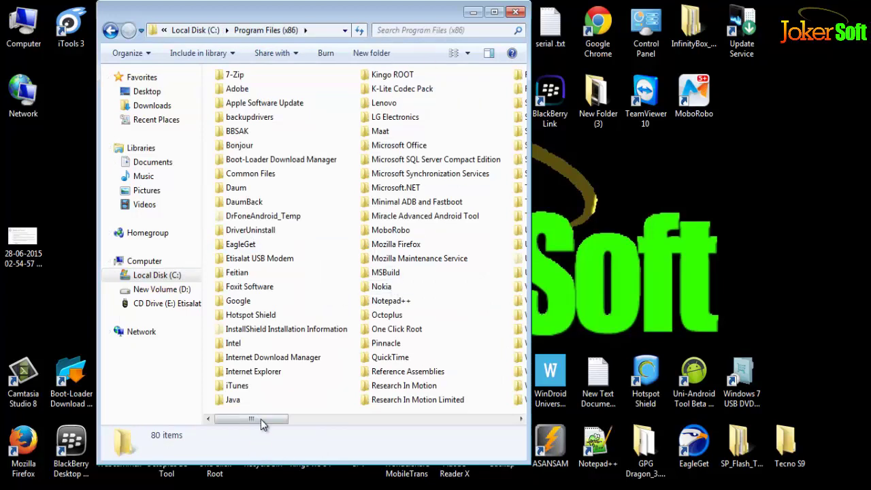
{"action": "left_click_drag", "start_coordinate": [265, 423], "coordinate": [359, 419]}
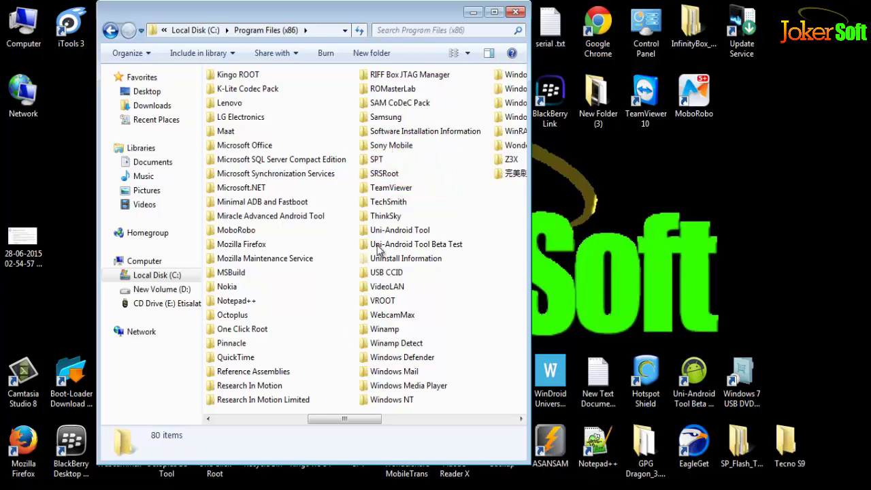
{"action": "double_click", "coordinate": [379, 160]}
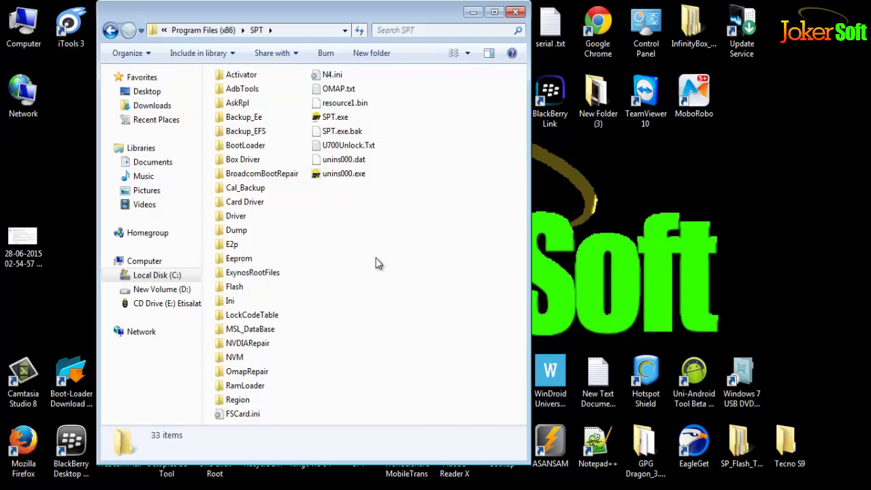
Step: Paste the copied items into the SPT folder, replacing all conflicting files and merging all matching folders
{"action": "right_click", "coordinate": [376, 264]}
{"action": "left_click", "coordinate": [405, 355]}
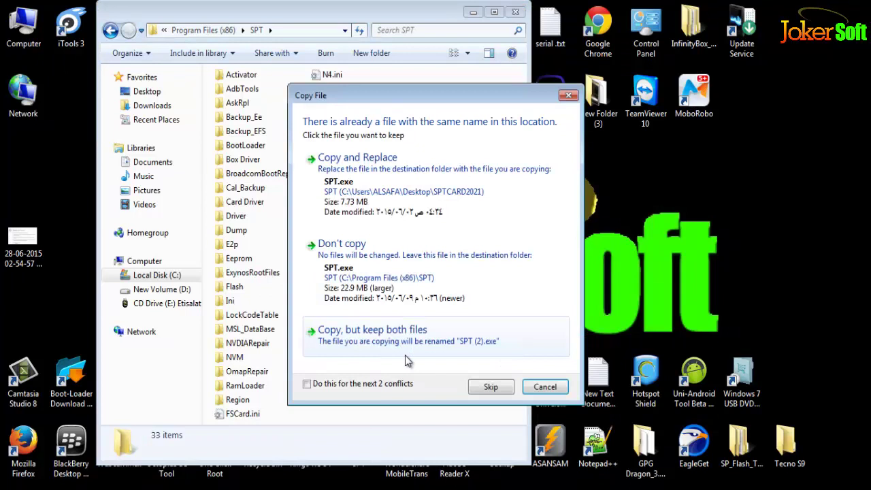
{"action": "left_click", "coordinate": [374, 383]}
{"action": "left_click", "coordinate": [393, 220]}
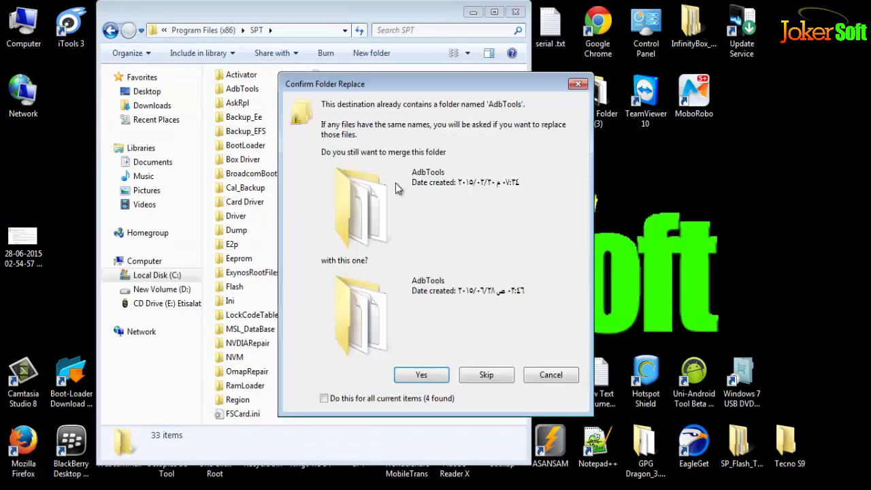
{"action": "left_click", "coordinate": [398, 400]}
{"action": "left_click", "coordinate": [417, 381]}
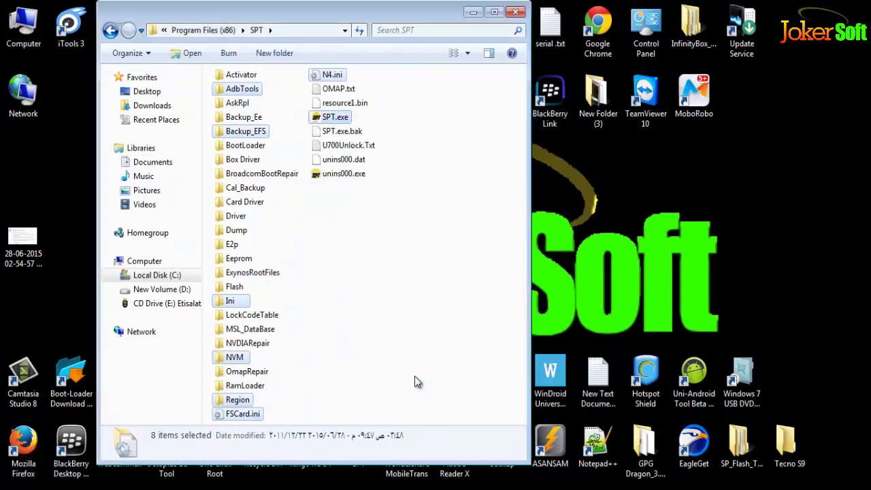
{"action": "left_click", "coordinate": [417, 381]}
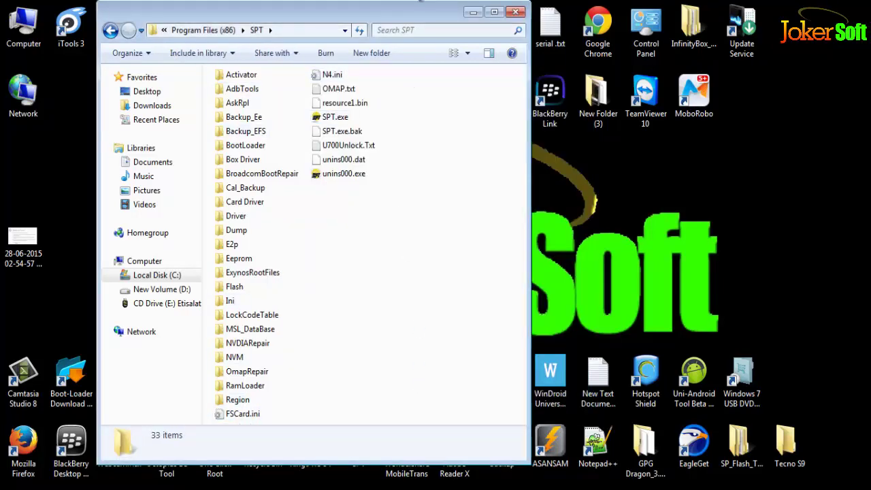
Step: Open the other SPT folder from the desktop beside the installation folder and copy SPT.exe from its nested subfolder
{"action": "left_click_drag", "start_coordinate": [415, 14], "coordinate": [741, 30]}
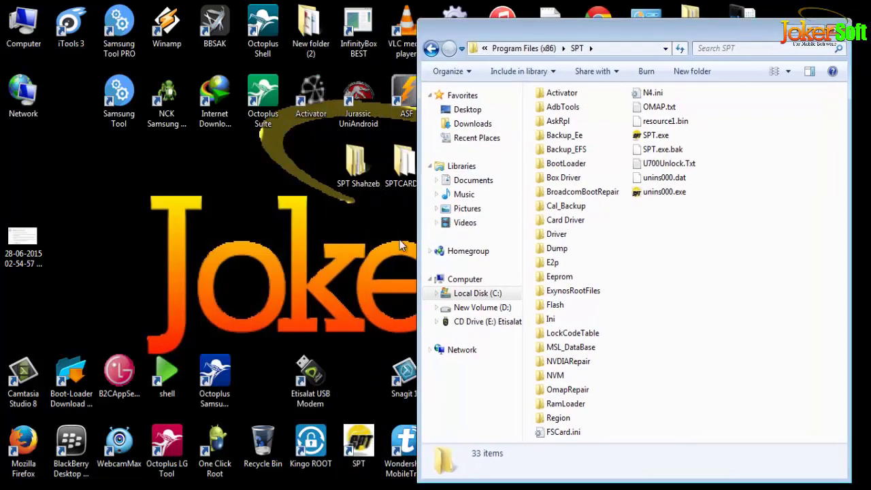
{"action": "double_click", "coordinate": [359, 167]}
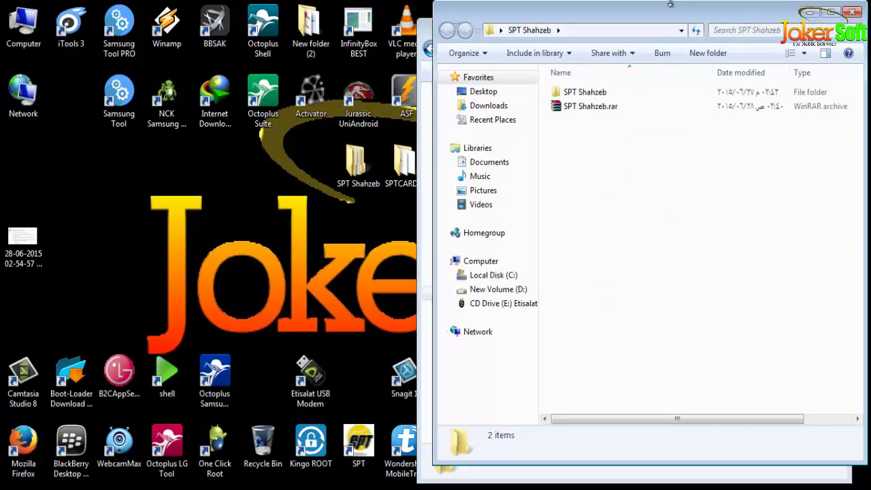
{"action": "left_click_drag", "start_coordinate": [674, 13], "coordinate": [276, 31]}
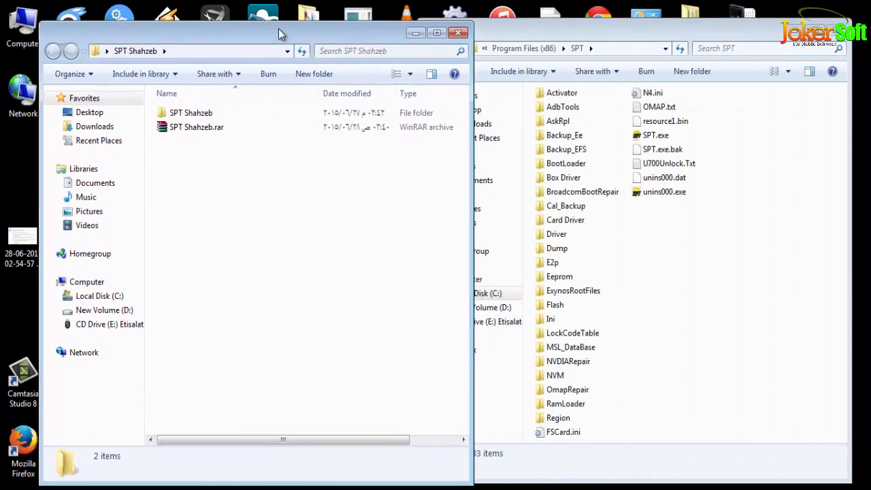
{"action": "double_click", "coordinate": [192, 114]}
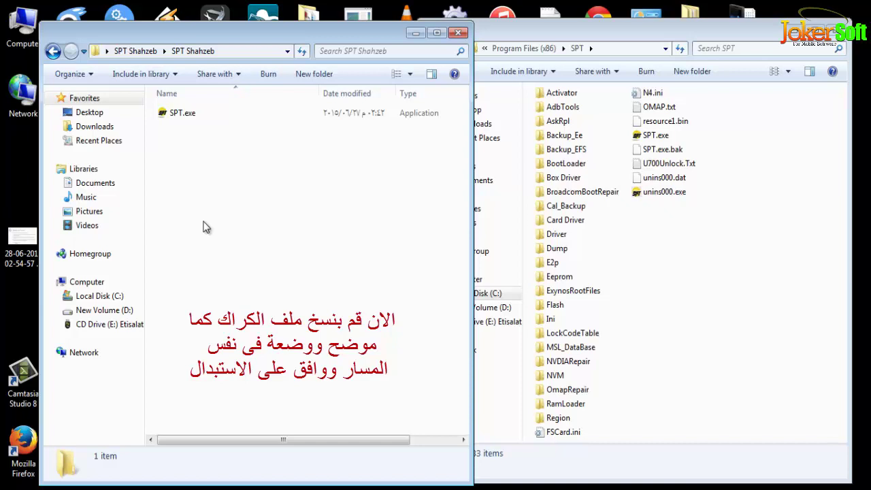
{"action": "left_click", "coordinate": [175, 118]}
{"action": "right_click", "coordinate": [176, 117]}
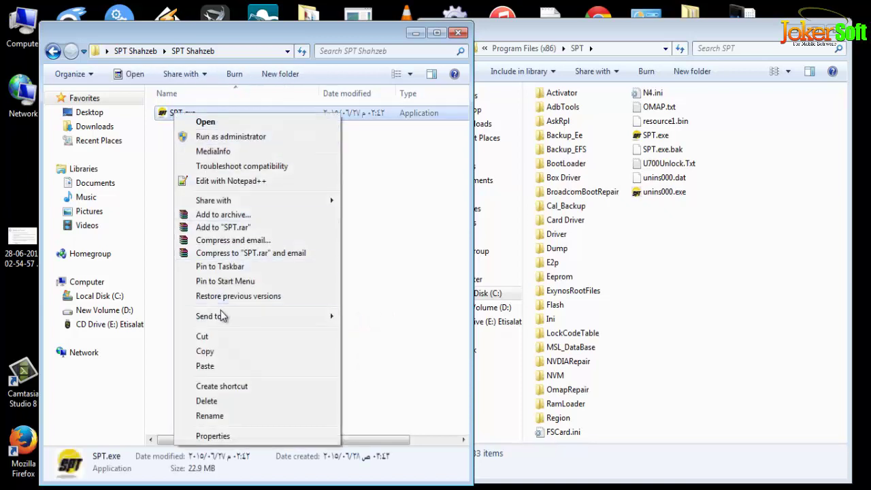
{"action": "left_click", "coordinate": [205, 351]}
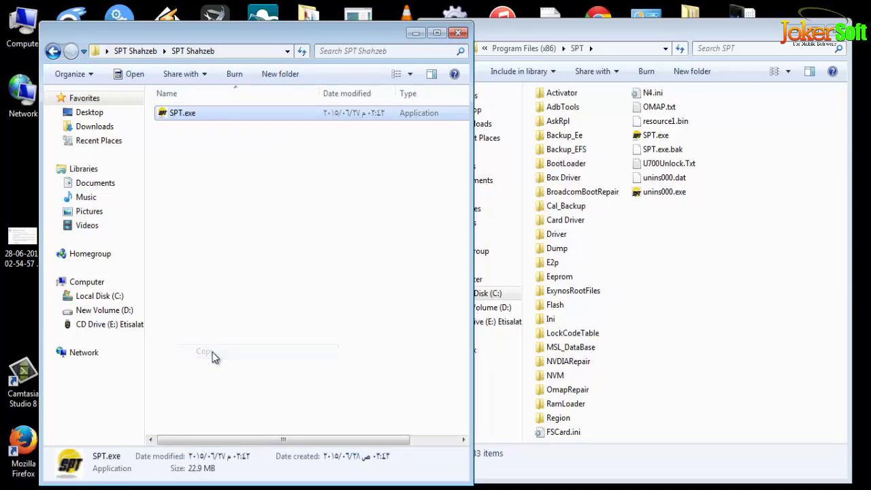
Step: Paste SPT.exe into the SPT installation folder, replacing the existing file, and minimise the source folder window
{"action": "left_click", "coordinate": [665, 279]}
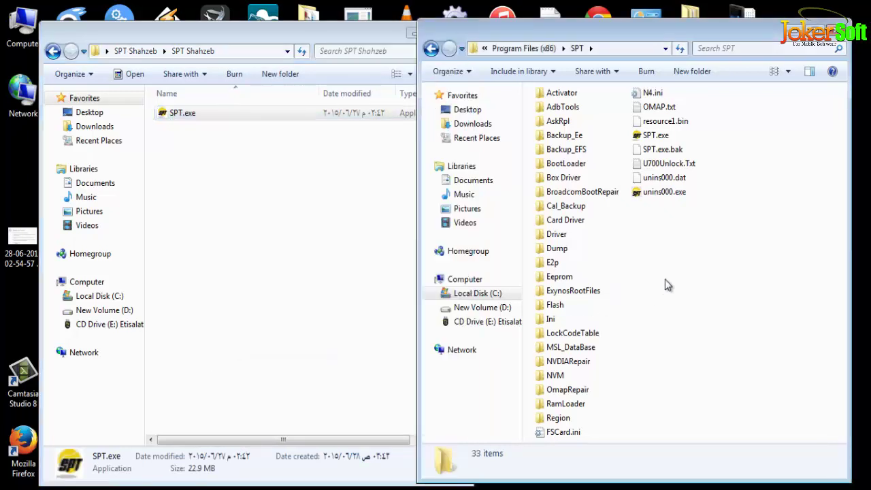
{"action": "right_click", "coordinate": [665, 279]}
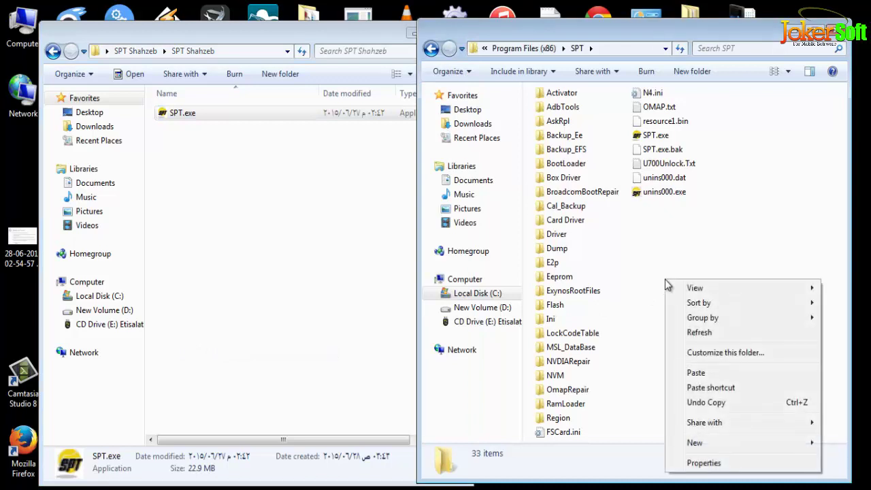
{"action": "left_click", "coordinate": [696, 374]}
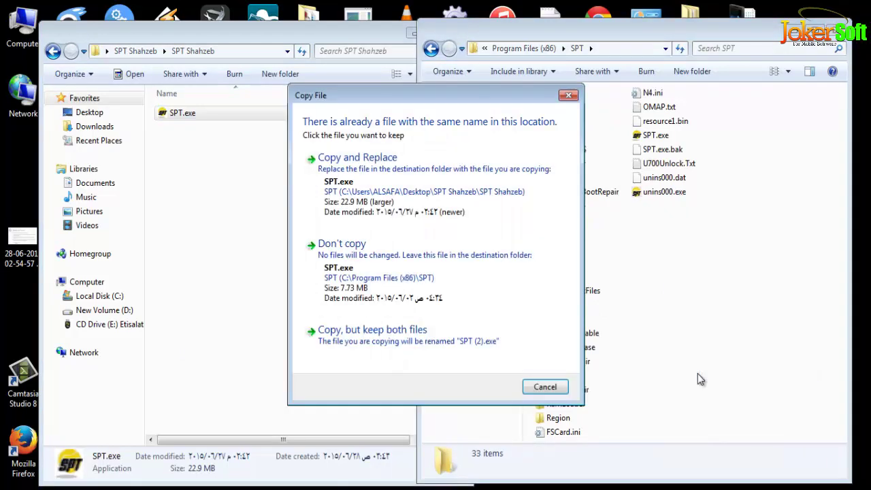
{"action": "left_click", "coordinate": [431, 194]}
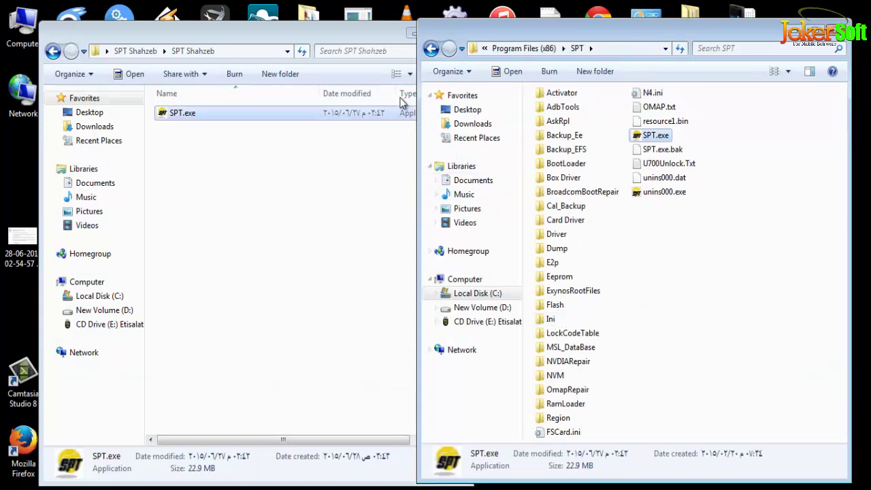
{"action": "left_click", "coordinate": [414, 33]}
{"action": "left_click", "coordinate": [414, 33]}
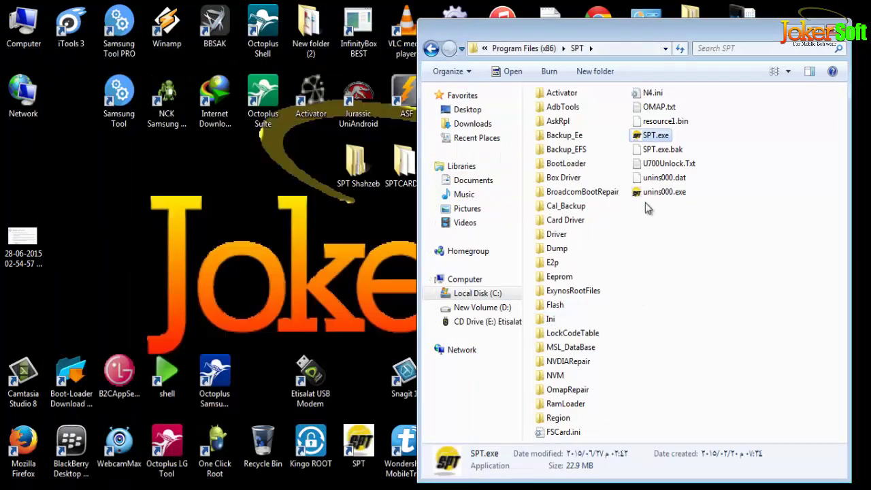
{"action": "left_click", "coordinate": [675, 269]}
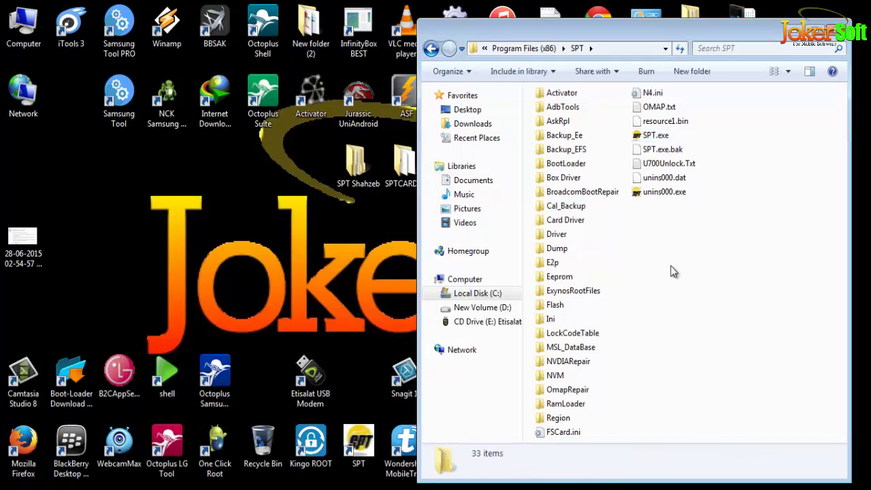
Step: Launch SPT.exe from the installation folder, look through its tool pages and set the interface language to English
{"action": "double_click", "coordinate": [655, 137]}
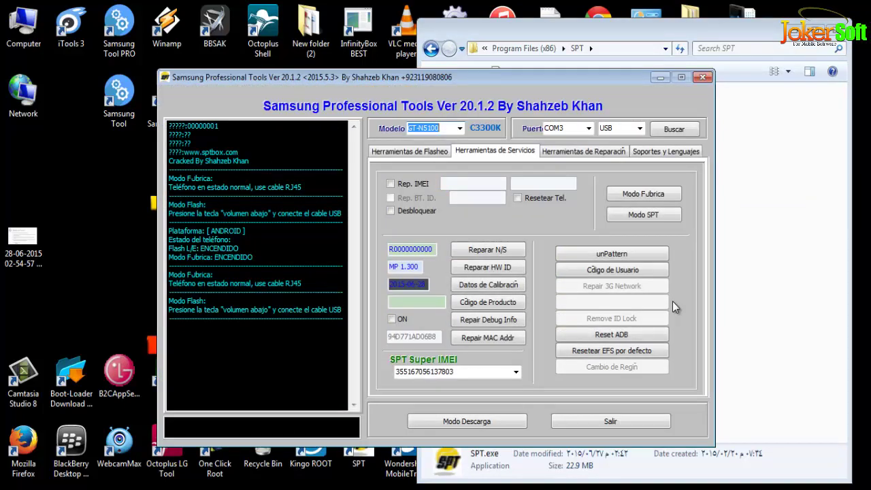
{"action": "left_click", "coordinate": [436, 155]}
{"action": "left_click", "coordinate": [511, 155]}
{"action": "left_click", "coordinate": [569, 157]}
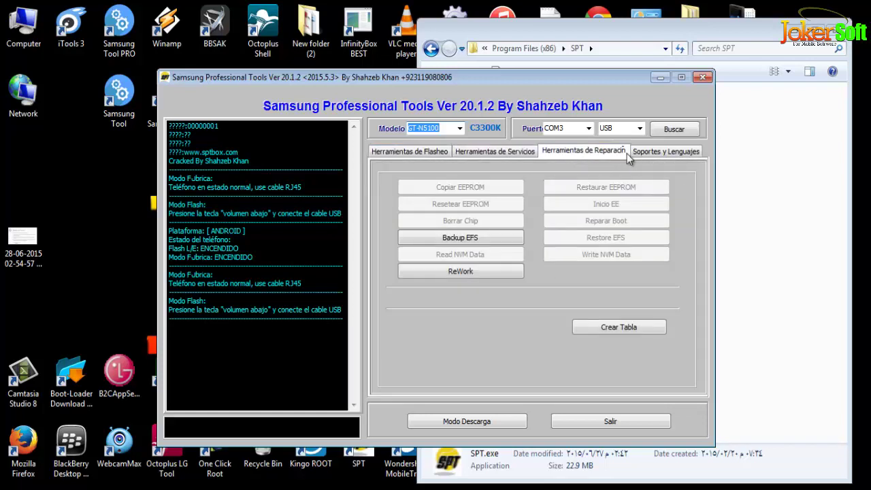
{"action": "left_click", "coordinate": [650, 154]}
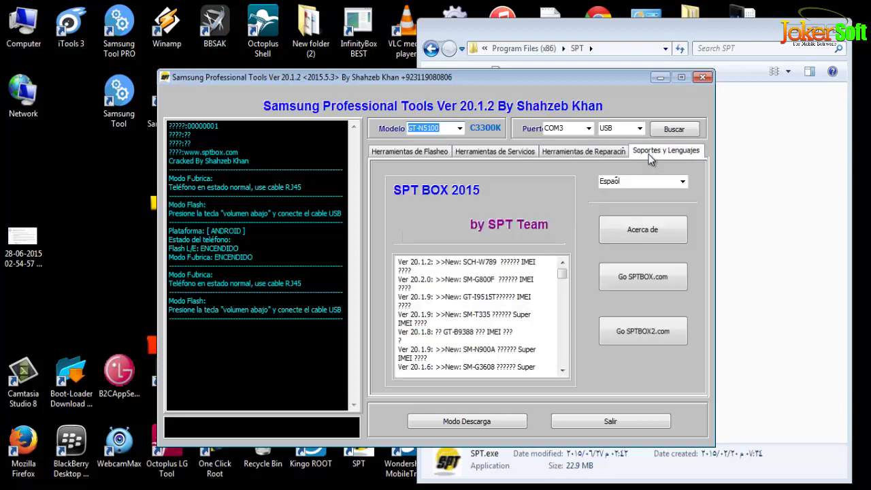
{"action": "left_click", "coordinate": [683, 182]}
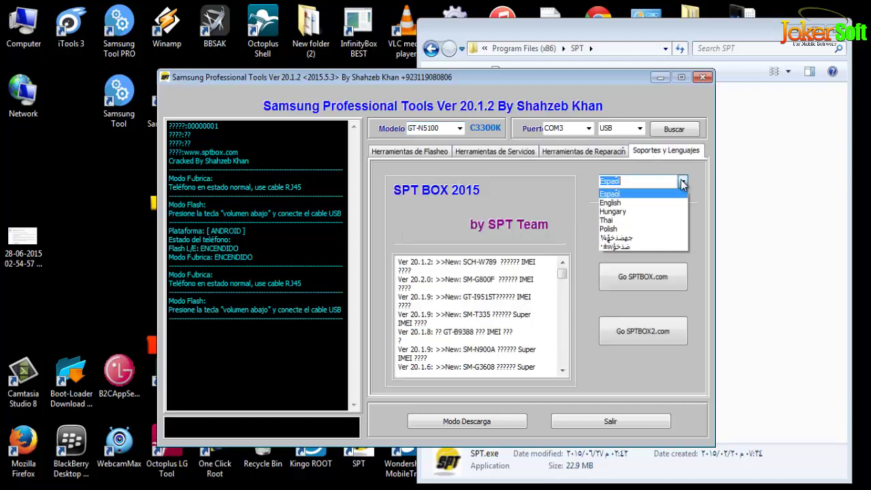
{"action": "left_click", "coordinate": [656, 211]}
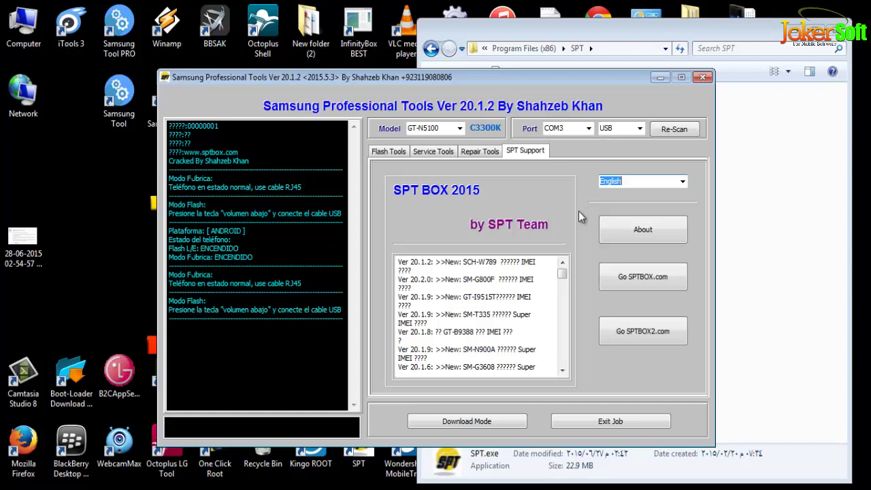
Step: View the About SPT Box information and browse the list of supported phone models without choosing another one
{"action": "left_click", "coordinate": [626, 236]}
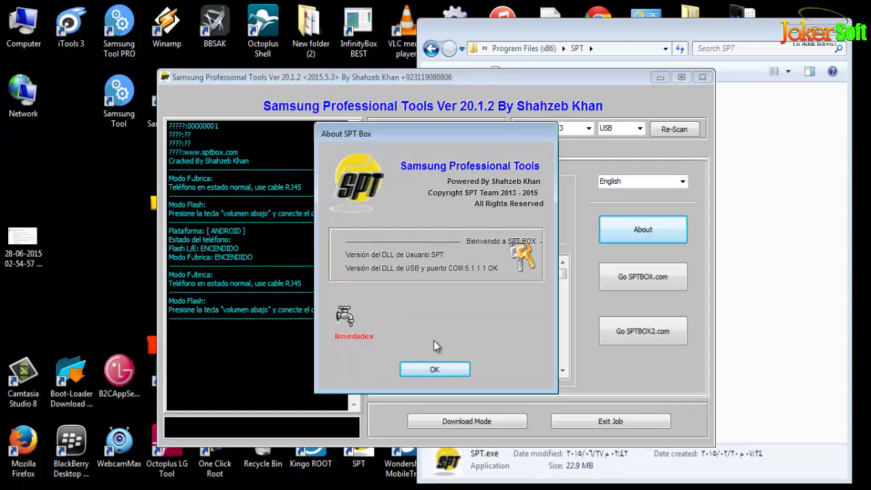
{"action": "left_click", "coordinate": [446, 371]}
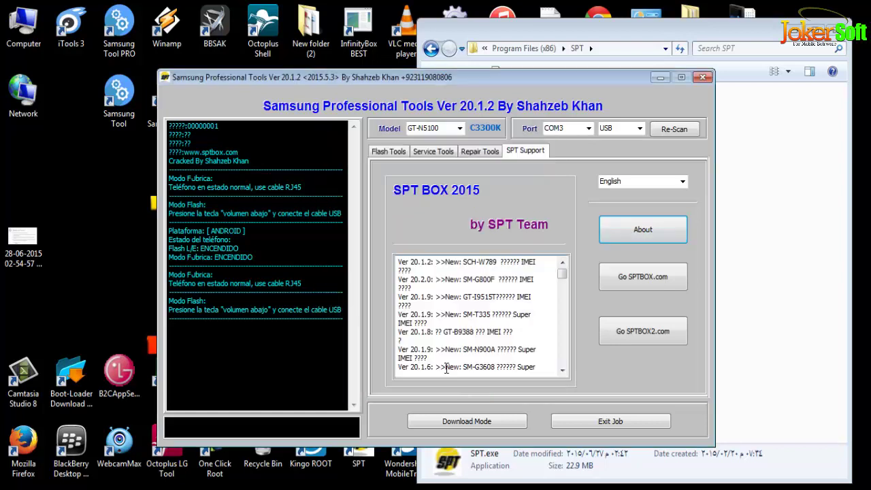
{"action": "left_click", "coordinate": [460, 127]}
{"action": "left_click_drag", "start_coordinate": [460, 192], "coordinate": [460, 151]}
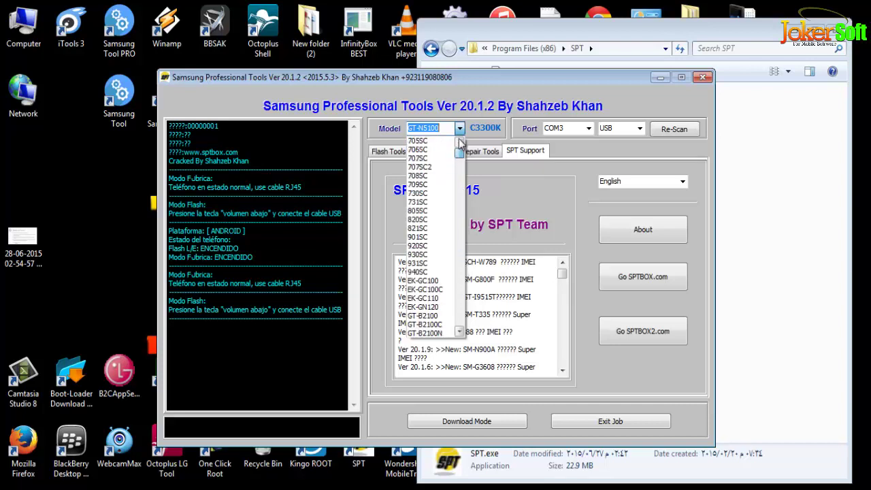
{"action": "left_click", "coordinate": [535, 182]}
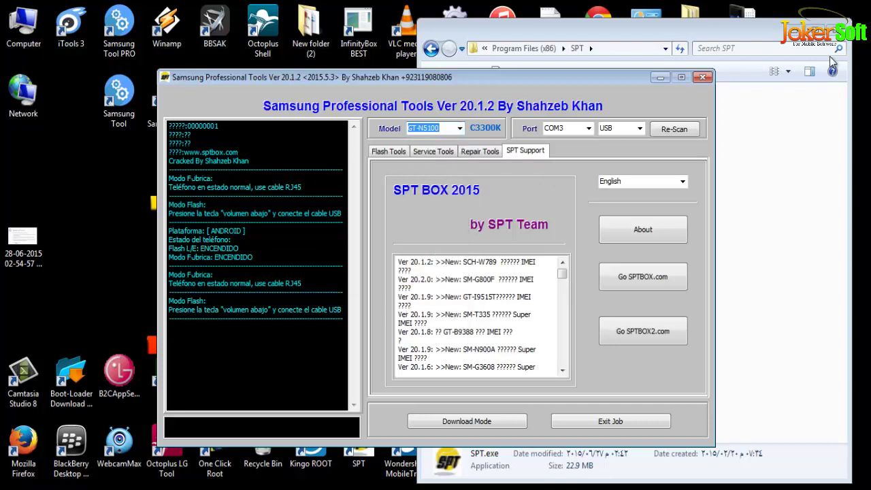
Step: Close the installation folder window and exit Samsung Professional Tools
{"action": "left_click", "coordinate": [842, 24]}
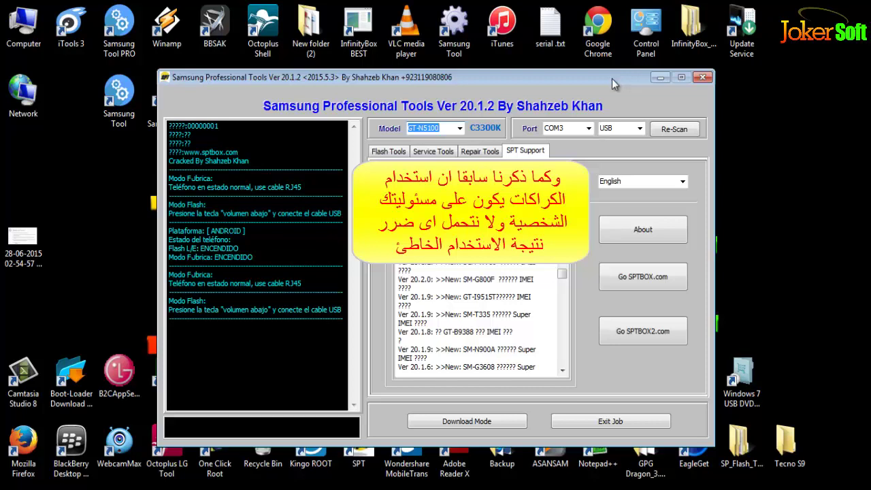
{"action": "left_click", "coordinate": [703, 79]}
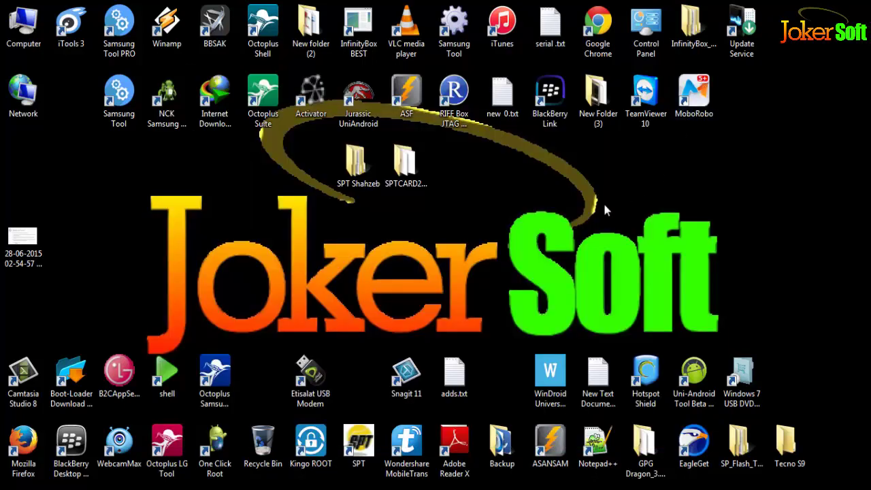